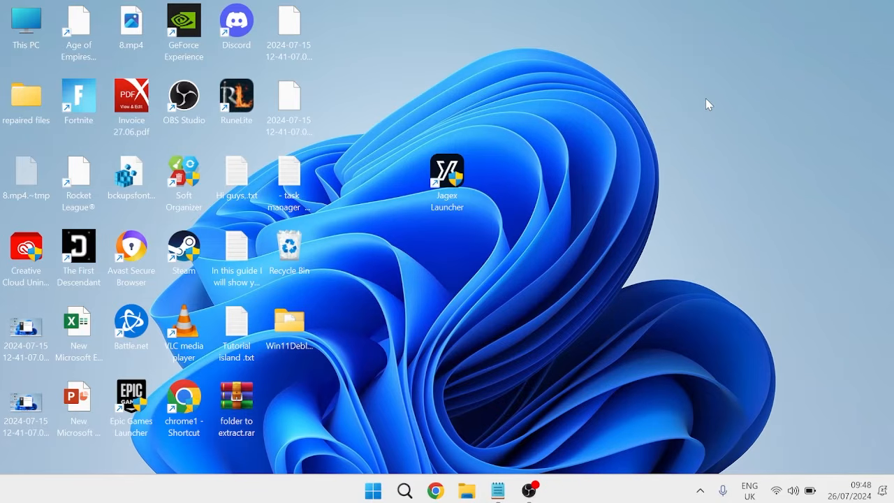
- Open the Windows Update page in Settings and check for updates
key(super)
text(settings)
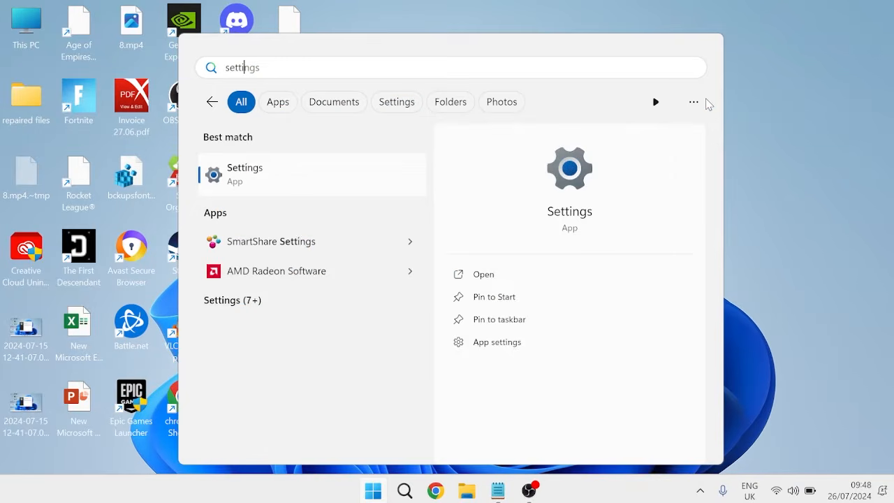
text(ng)
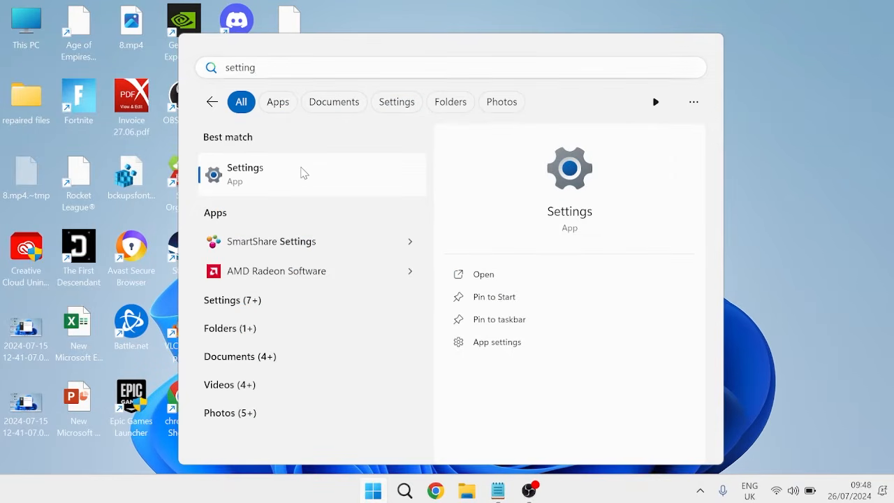
click(304, 172)
scroll(81, 429, down, 1)
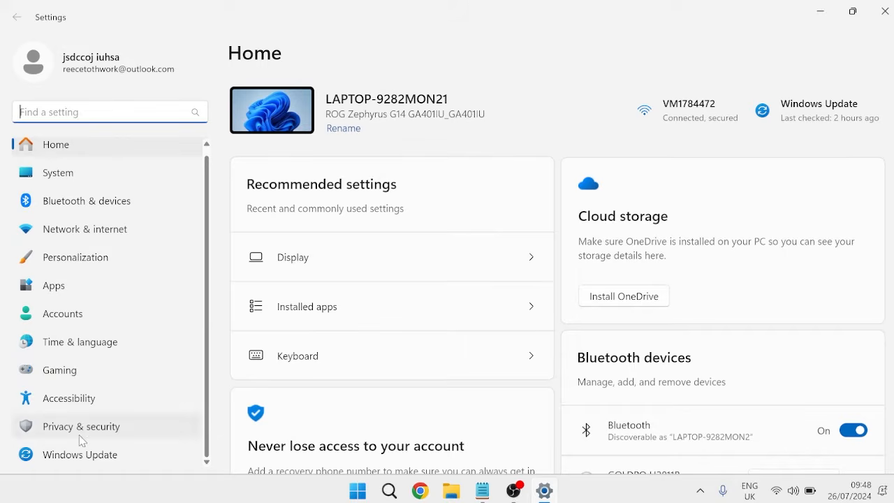
click(81, 460)
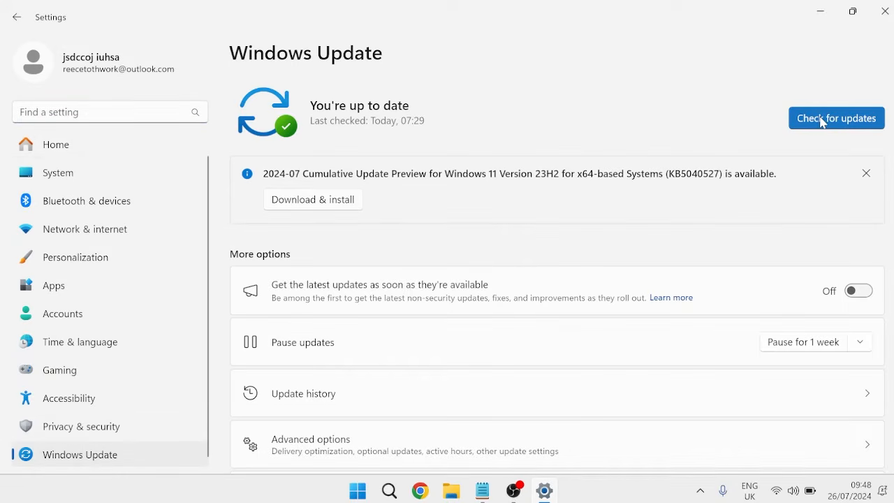
click(824, 120)
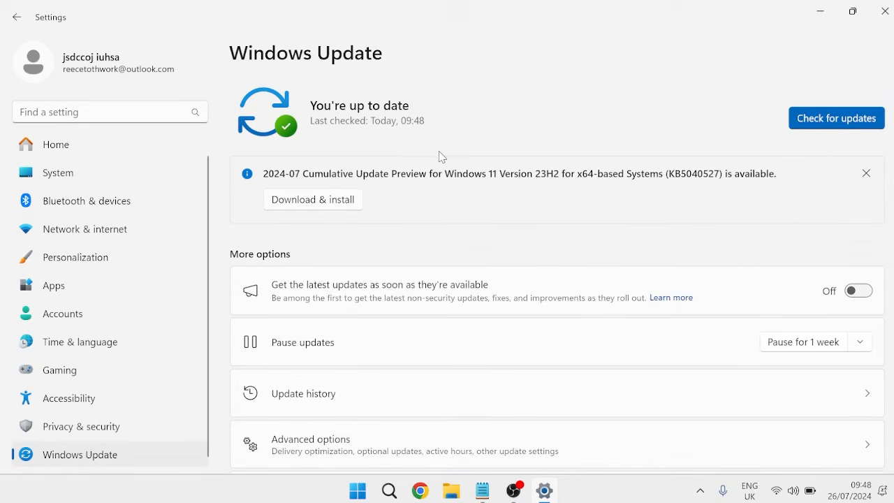
- Search the installed apps for "c++" to find the Visual C++ redistributables
click(90, 295)
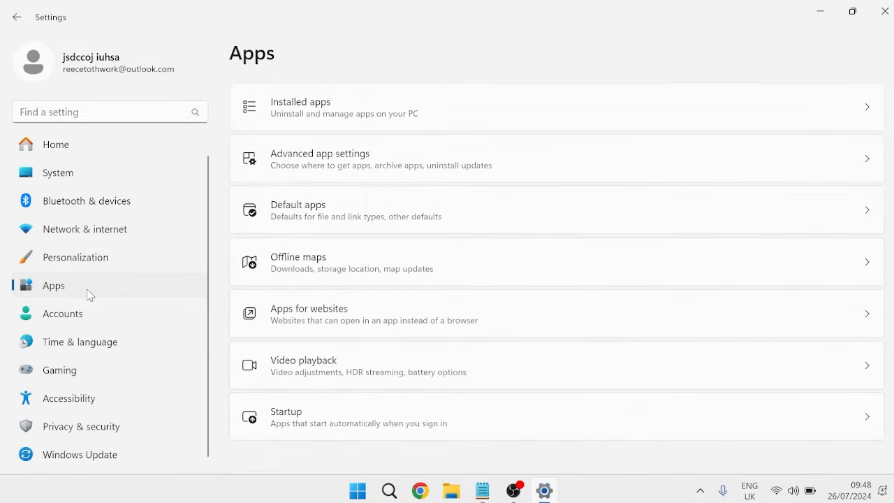
click(350, 109)
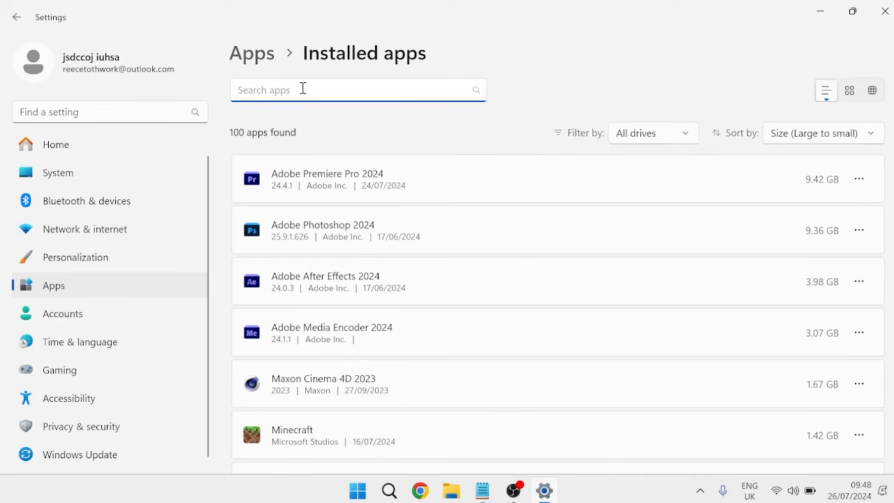
text(c++)
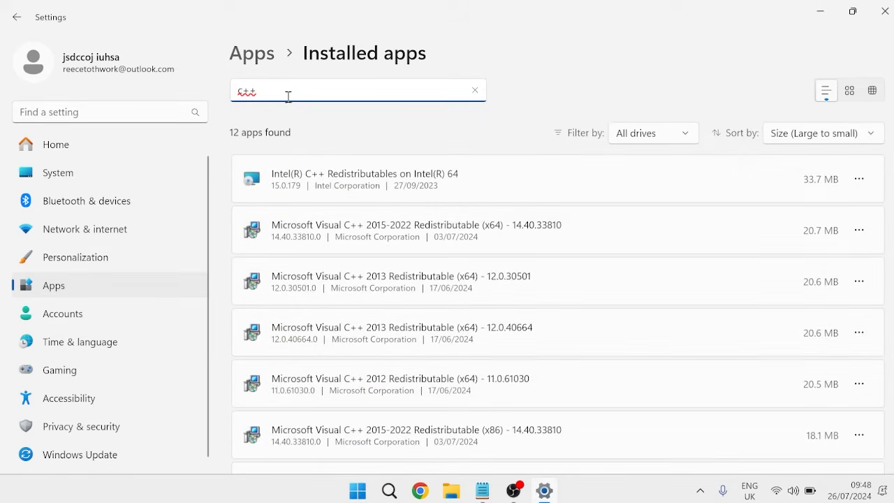
scroll(280, 171, down, 1)
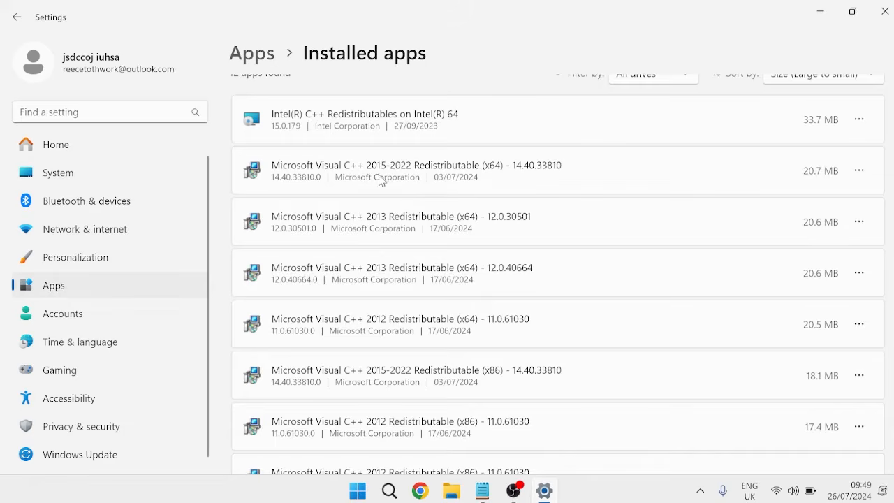
- Repair the Microsoft Visual C++ 2015-2022 Redistributable (x64), skip the restart, and close Settings
click(860, 174)
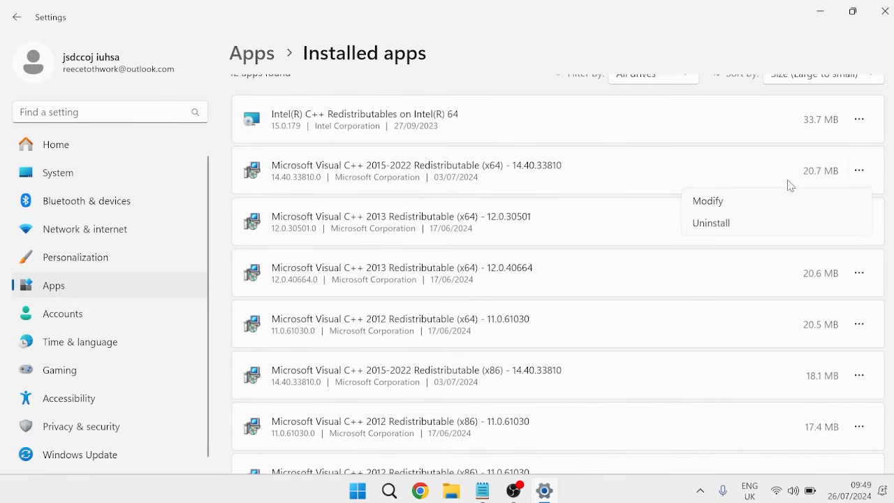
click(725, 202)
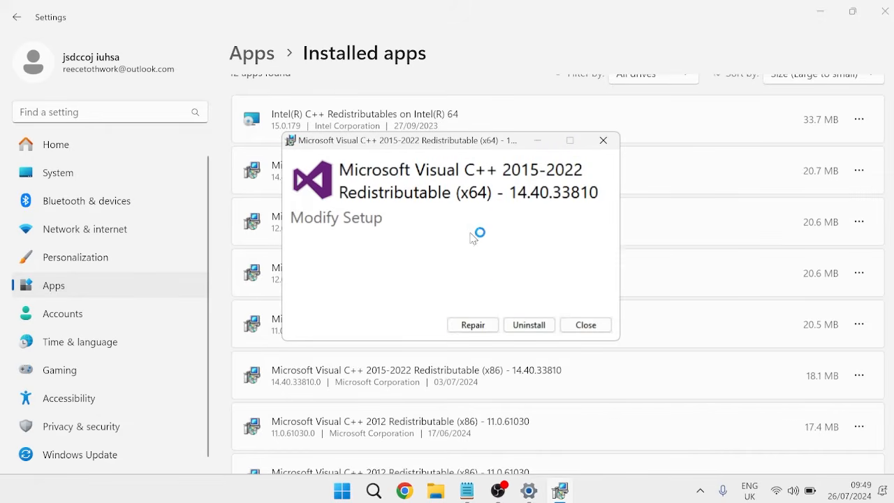
click(473, 325)
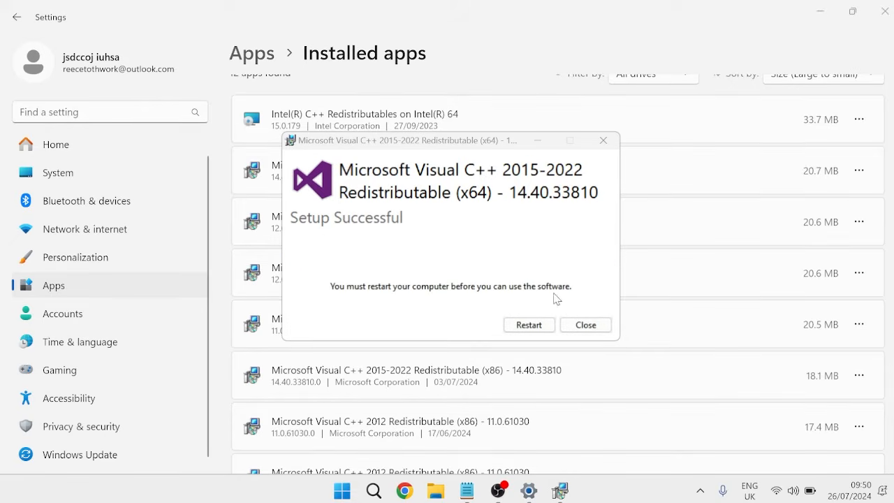
click(585, 325)
scroll(615, 312, down, 5)
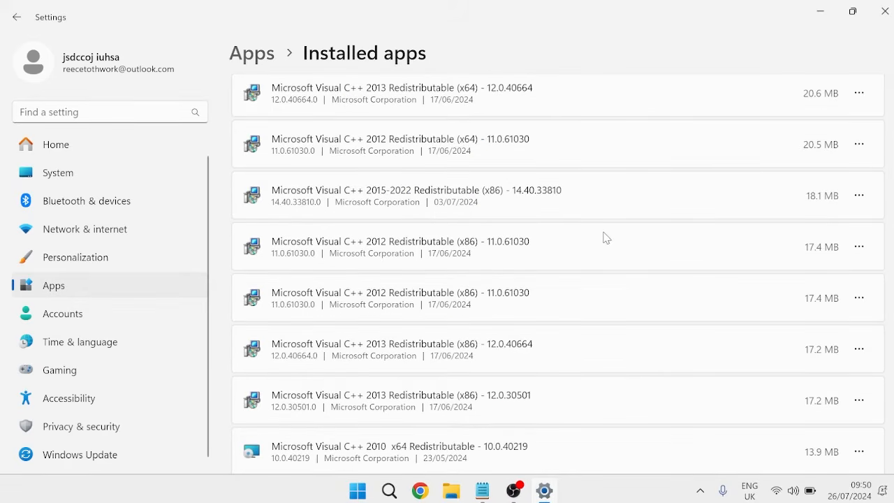
scroll(607, 238, down, 1)
scroll(601, 230, up, 1)
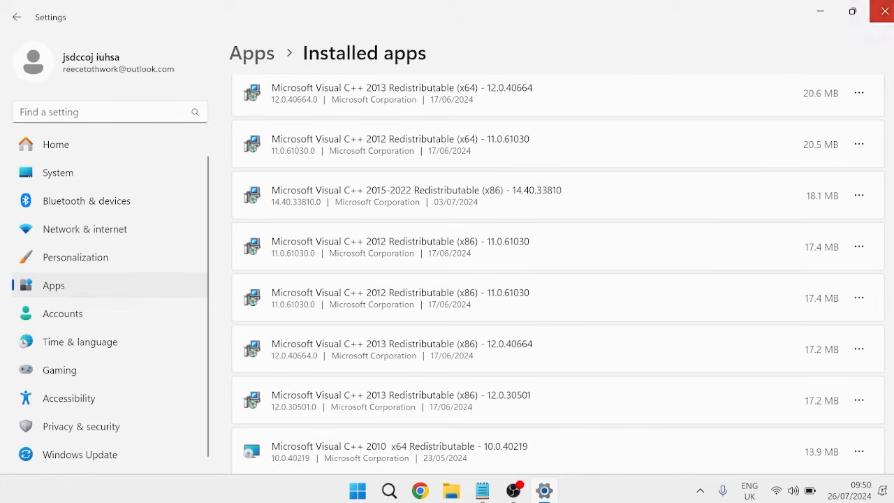
click(885, 12)
- Search Google in Chrome for "visual c++ download" and download the Visual Studio 2015 redistributable vc_redist.x64 from Microsoft's site
click(437, 489)
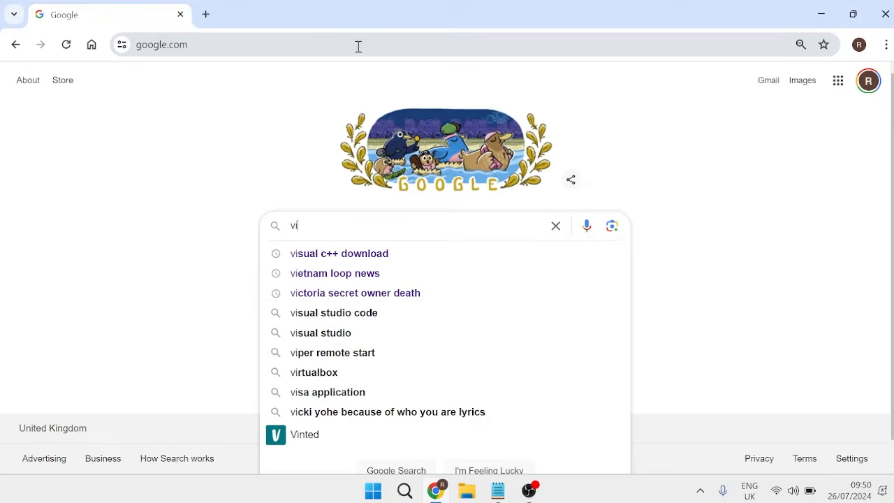
click(370, 261)
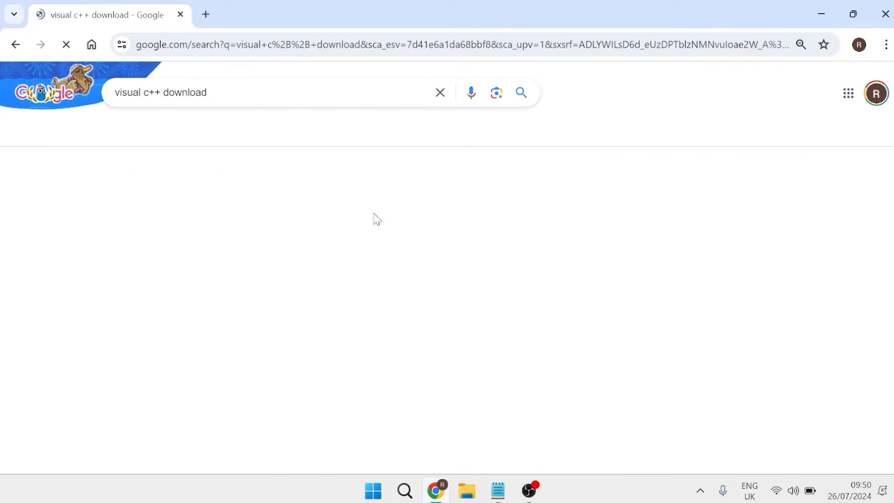
scroll(73, 148, down, 1)
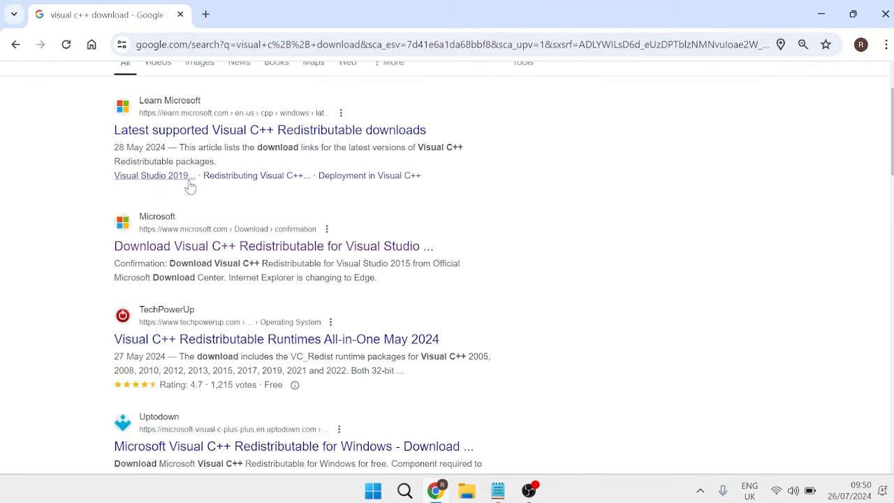
click(216, 248)
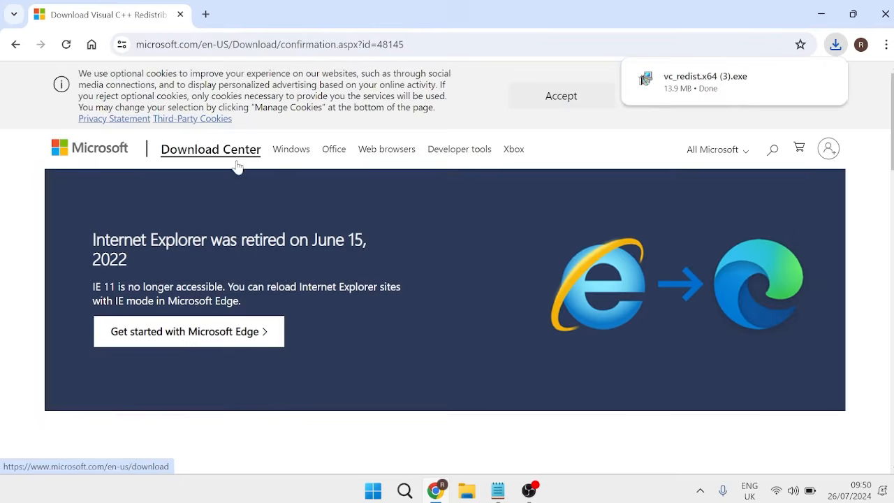
- Try to install the downloaded Visual C++ 2015 Redistributable (x64) after accepting the license terms, and close the setup
mouse_move(688, 96)
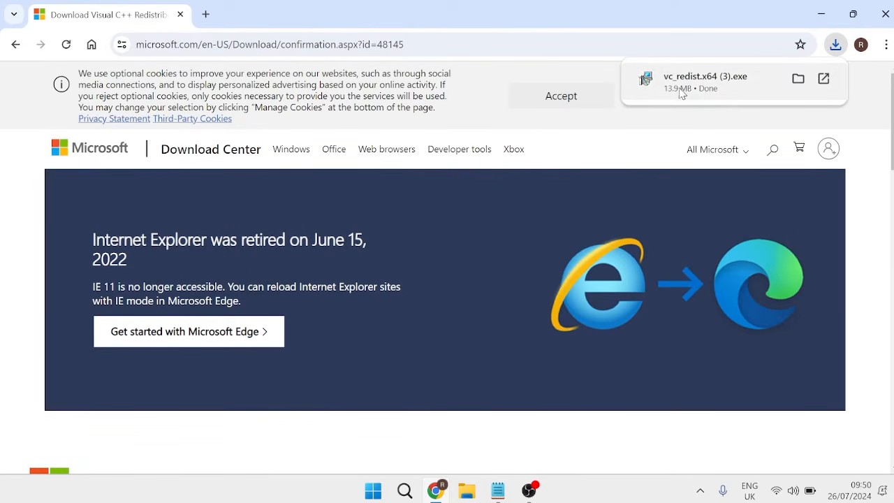
scroll(431, 132, down, 3)
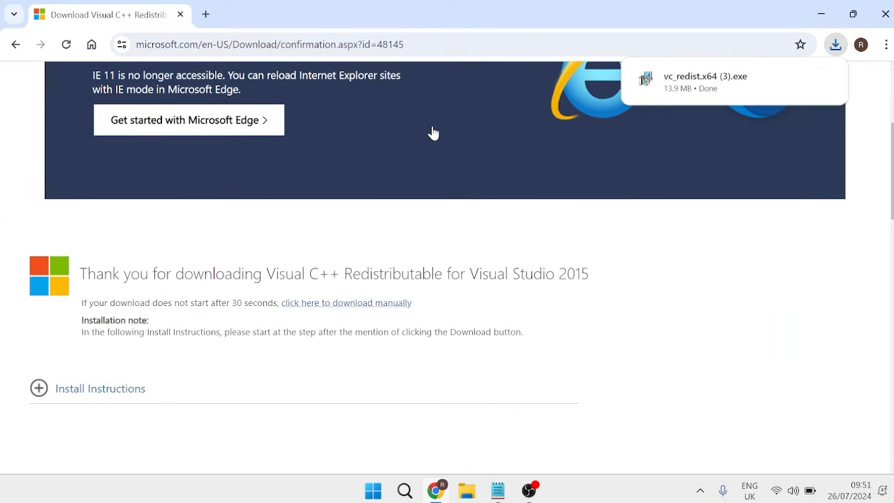
click(709, 86)
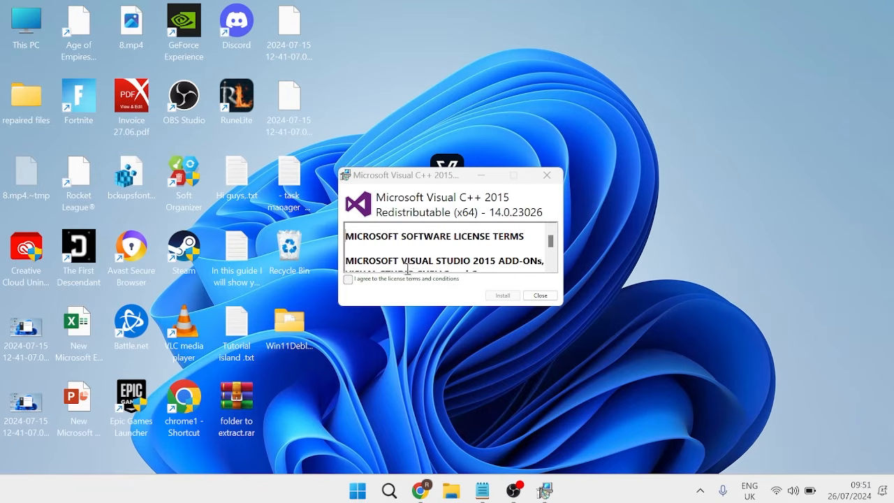
click(349, 279)
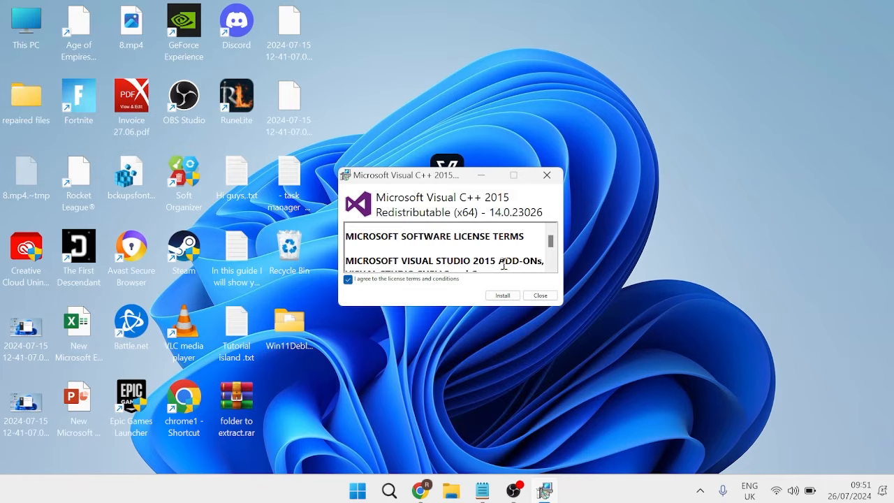
click(500, 295)
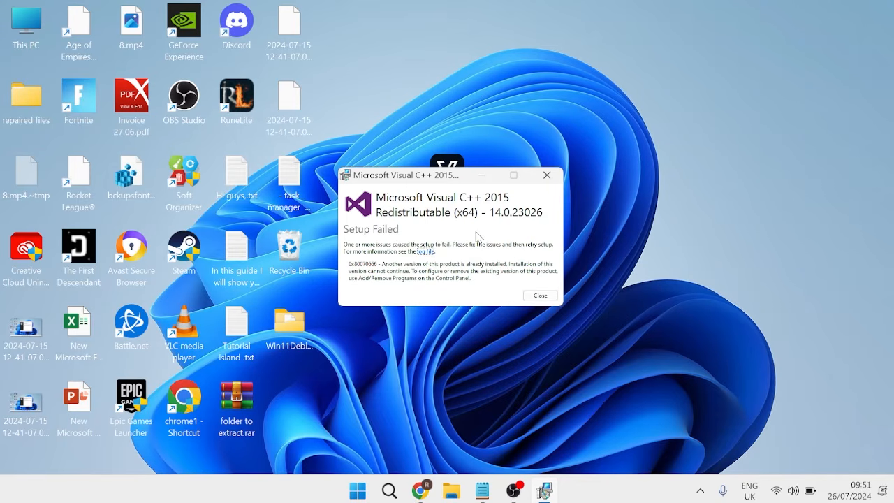
click(548, 177)
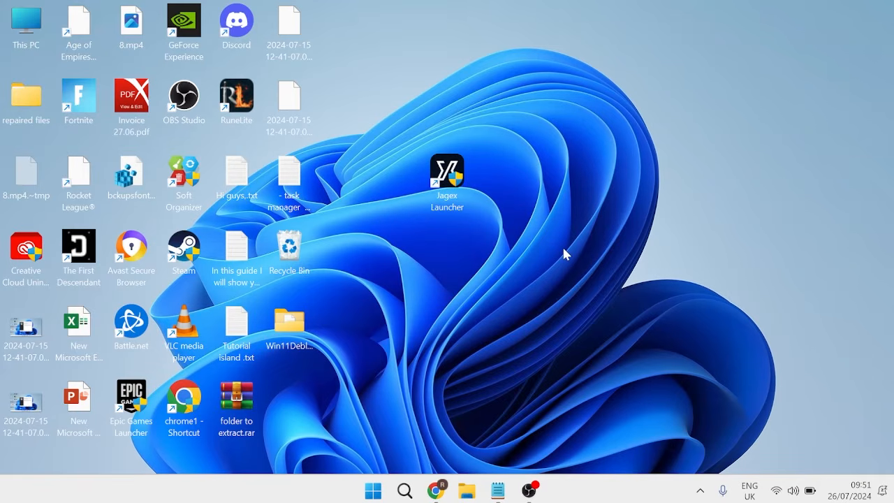
- Open Command Prompt as administrator and run the system file scan "sfc /scannow"
key(super)
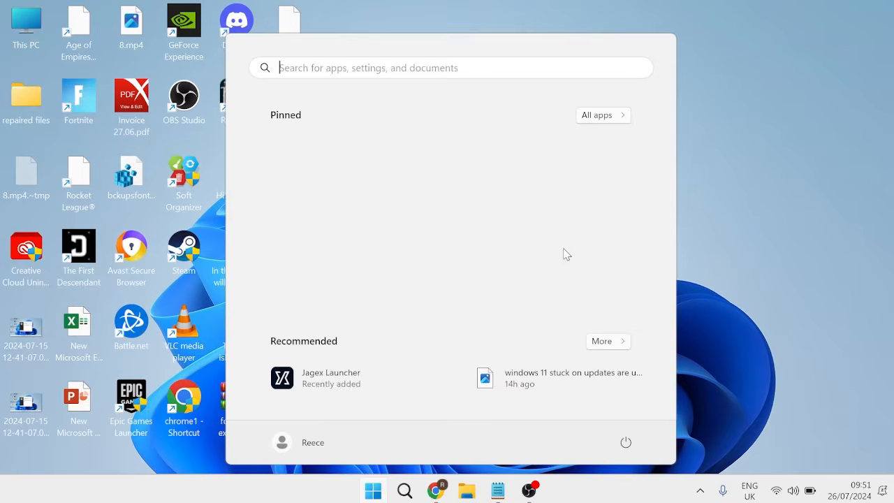
text(cmd)
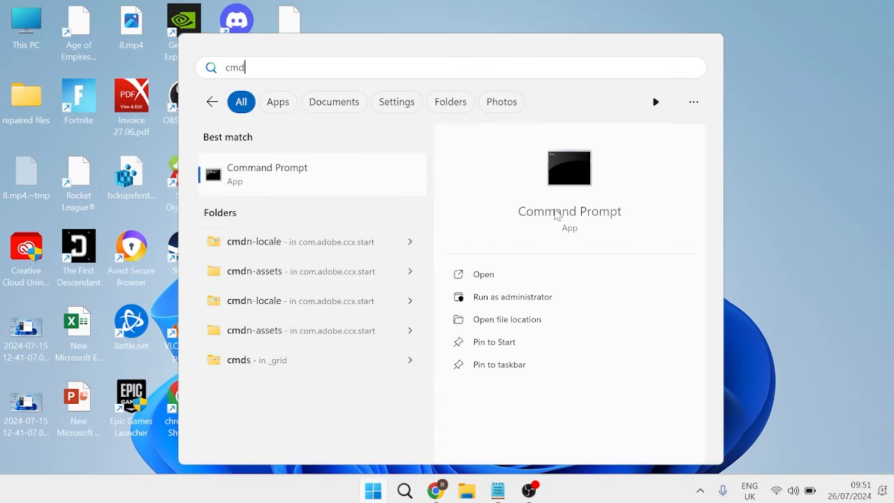
right_click(345, 194)
click(375, 195)
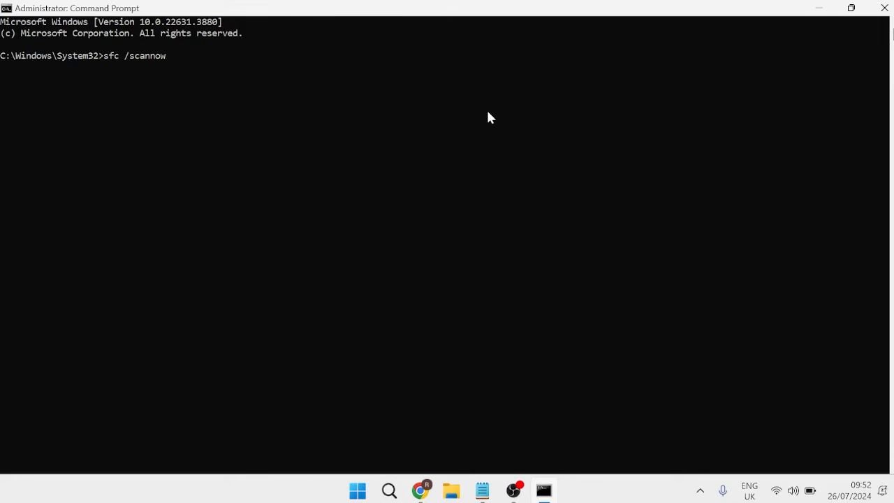
text(sfc /scannow)
key(Return)
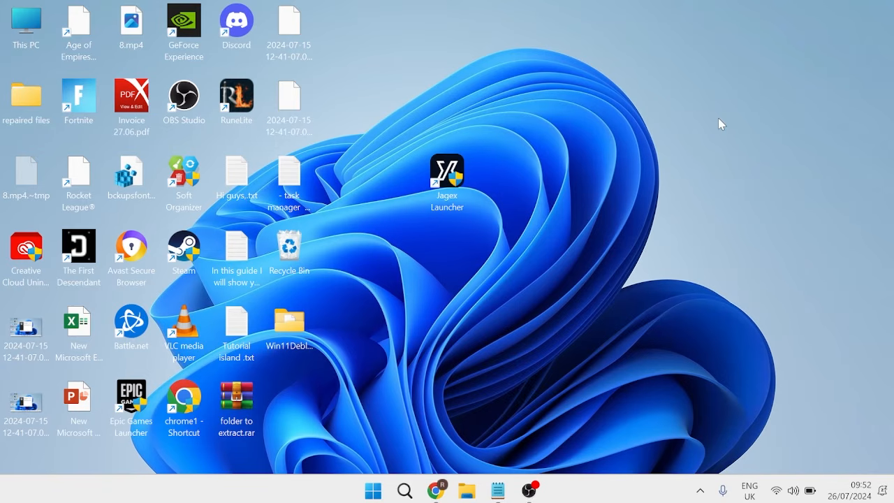
- Open the Recovery page under System in Windows Settings
key(super)
text(settings)
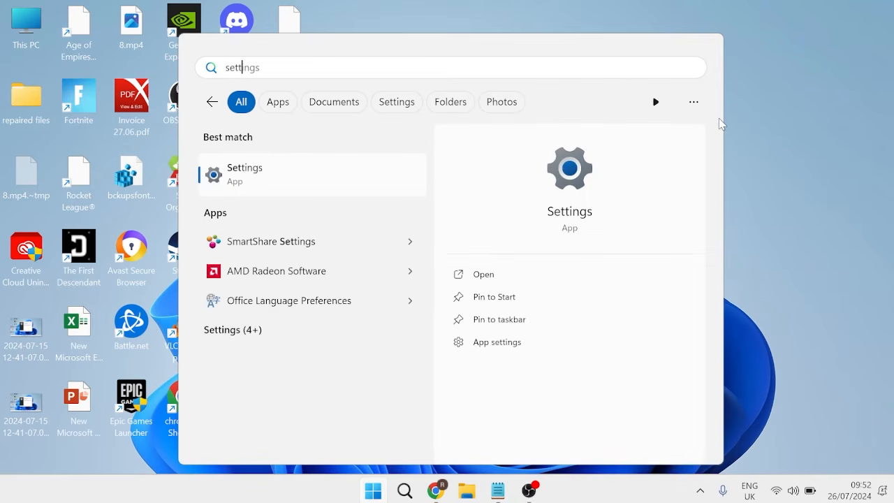
click(328, 175)
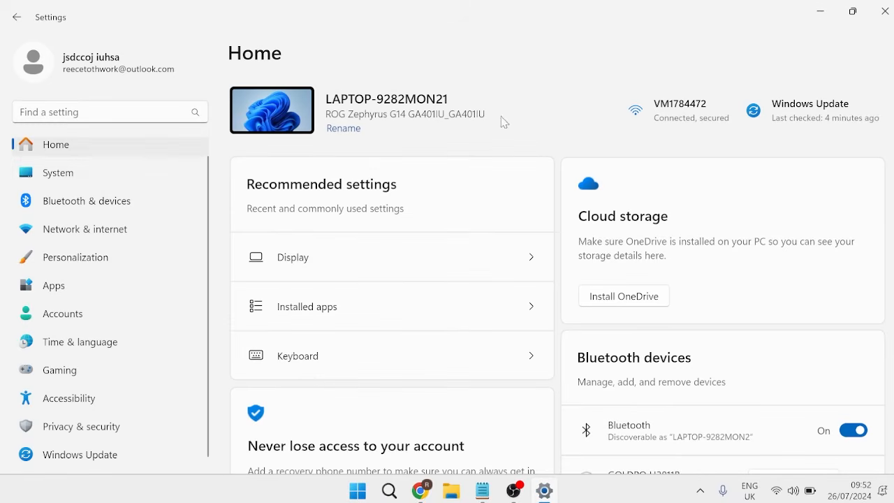
click(68, 179)
scroll(419, 175, down, 5)
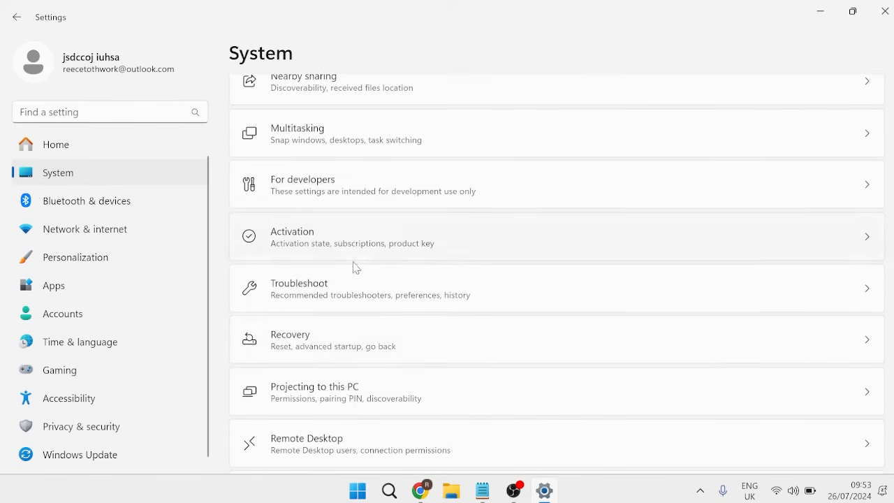
click(344, 338)
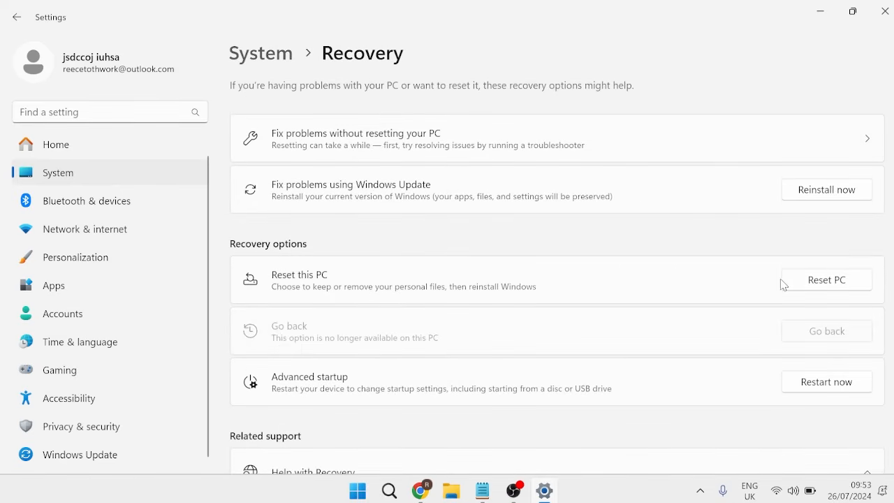
- Start a reset of this PC with the Keep my files and Local reinstall options
click(825, 282)
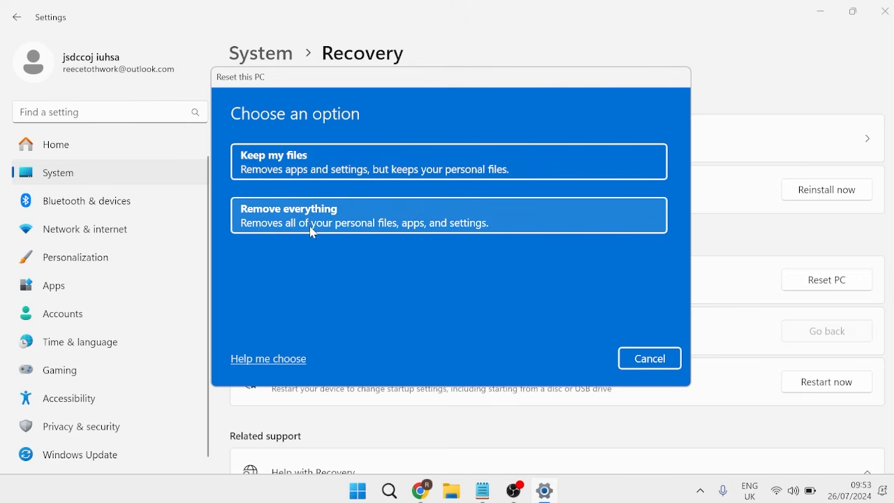
click(292, 164)
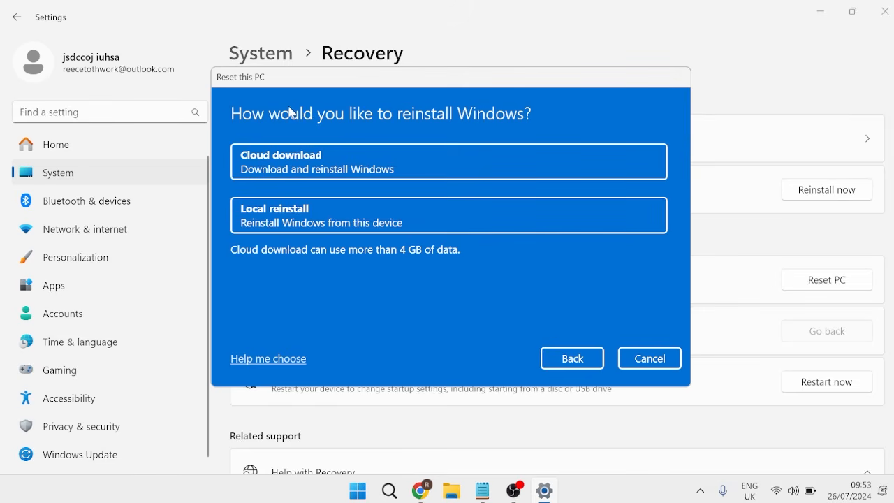
click(286, 222)
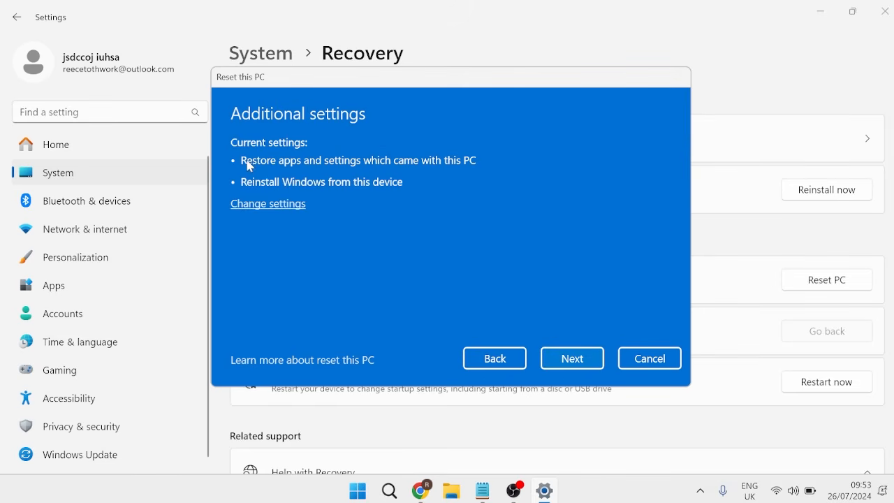